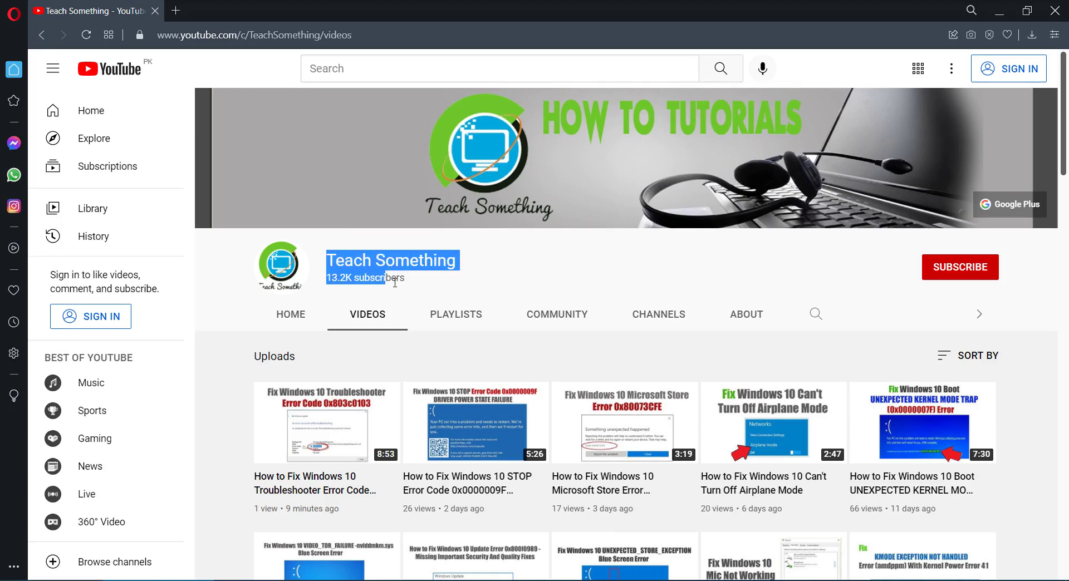
Check the error title in the note, then hide the note to show the channel page.
left_click(574, 264)
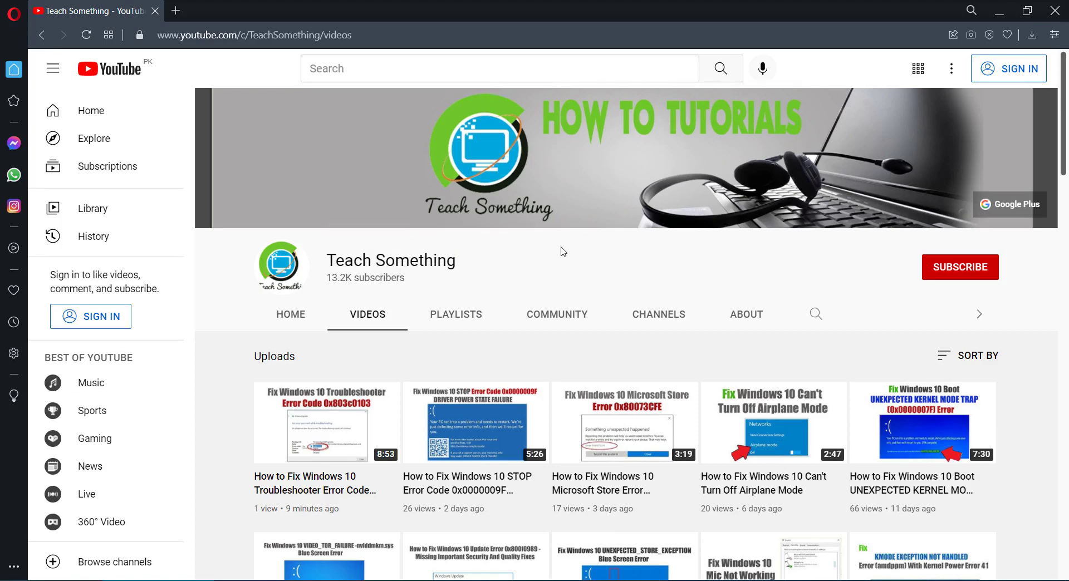
key("alt+Tab")
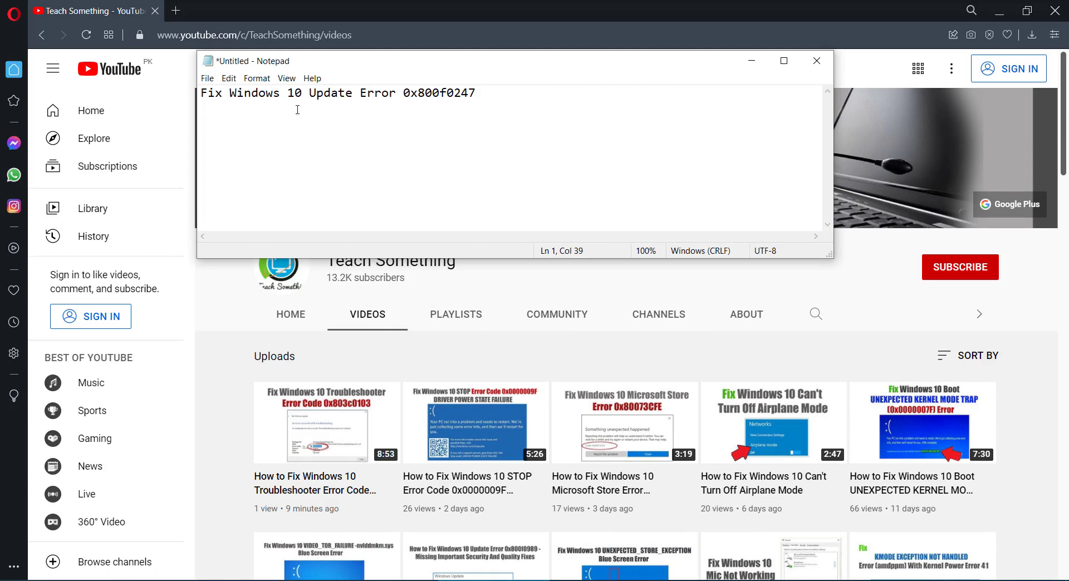
left_click_drag(539, 102, 202, 96)
left_click(389, 106)
left_click(751, 61)
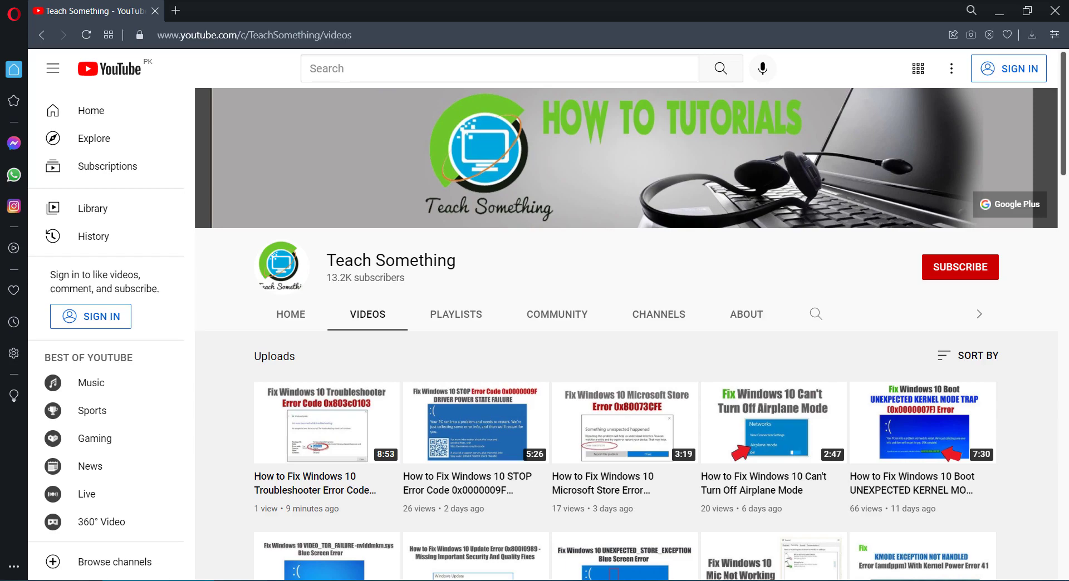
Go to Settings > Update & Security > Troubleshoot > Additional troubleshooters.
left_click(12, 580)
left_click(17, 530)
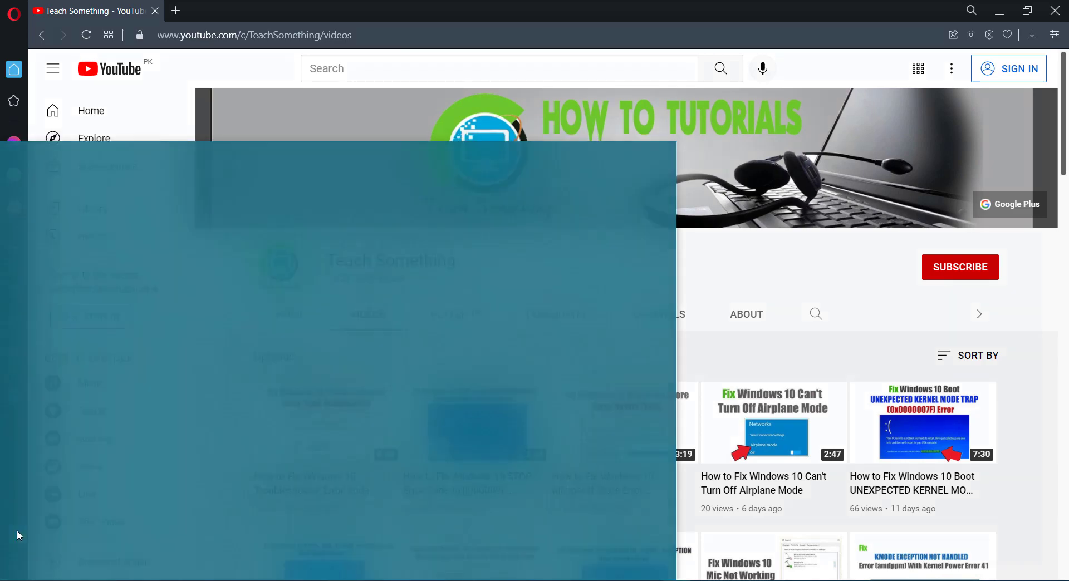
left_click(530, 388)
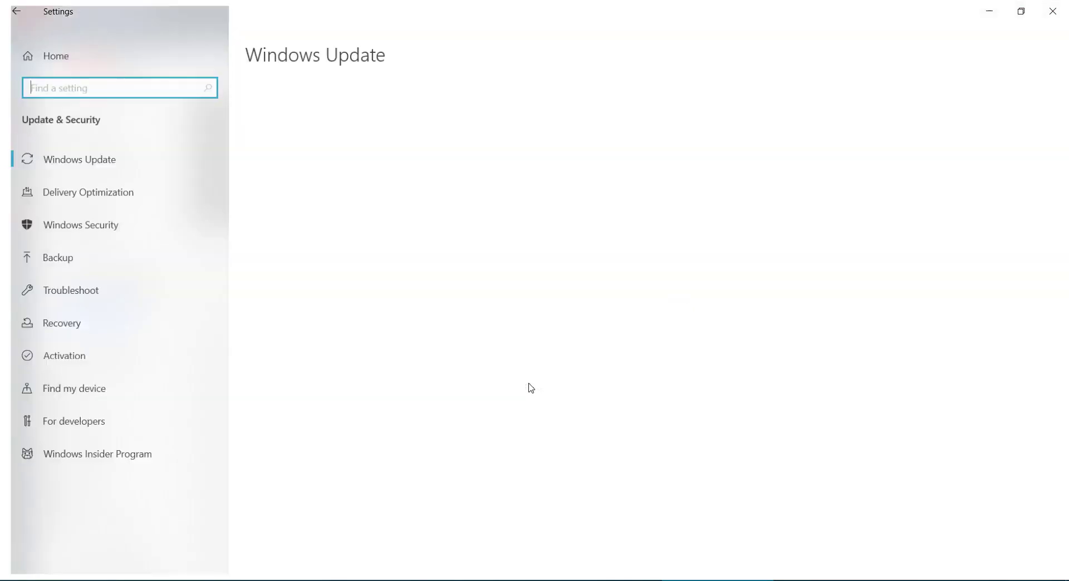
left_click(61, 292)
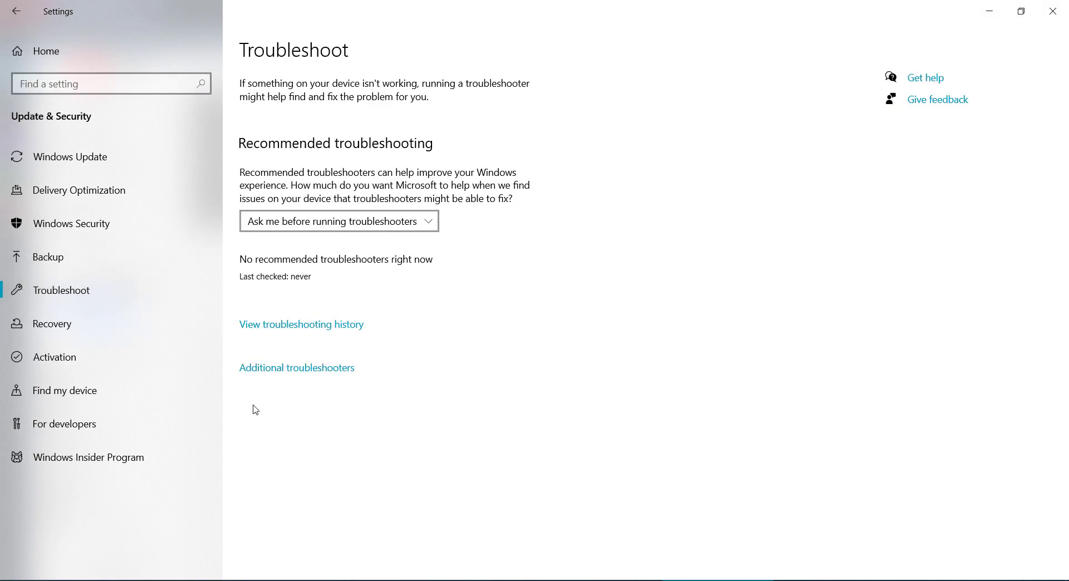
left_click(285, 369)
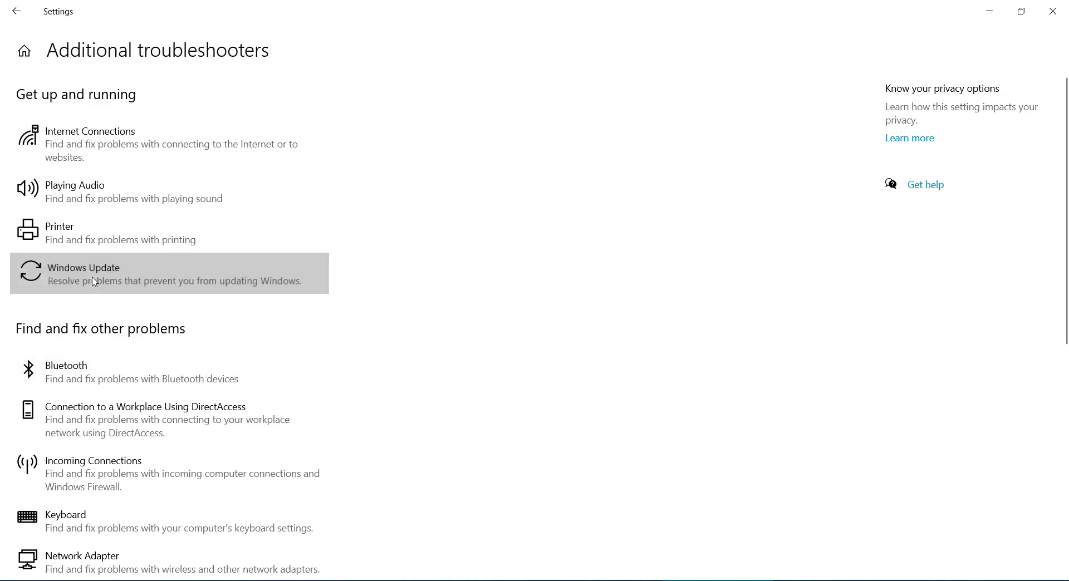
Run the Windows Update troubleshooter, close its no-problem result, and close Settings.
left_click(97, 282)
left_click(307, 321)
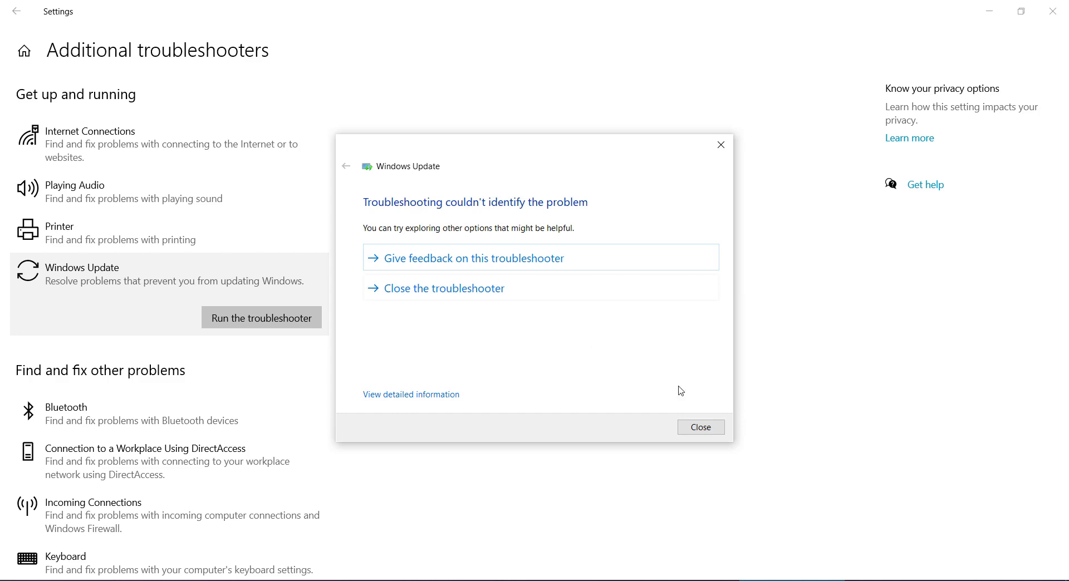
left_click(696, 428)
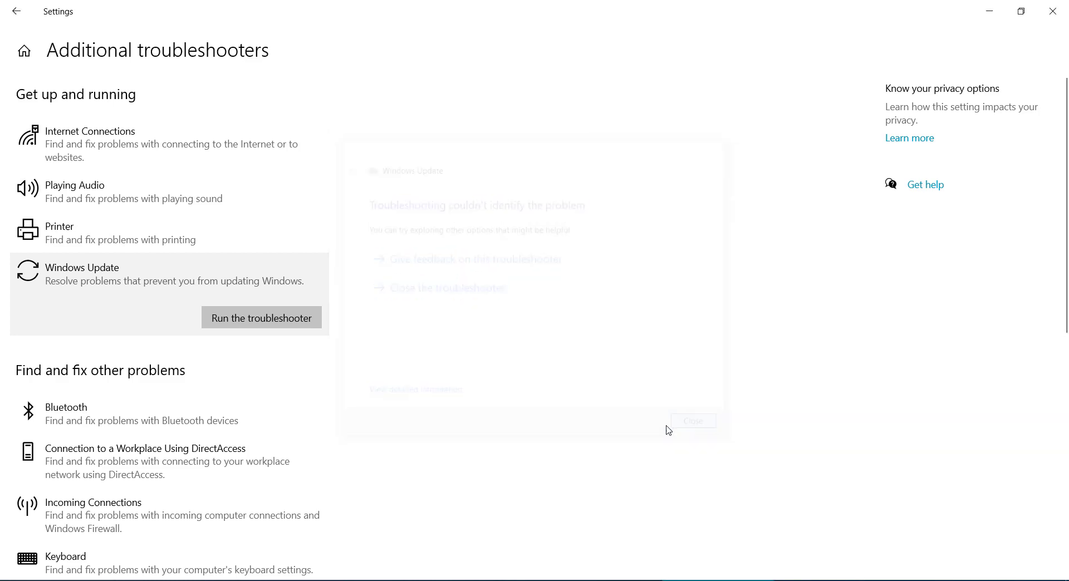
left_click(1053, 11)
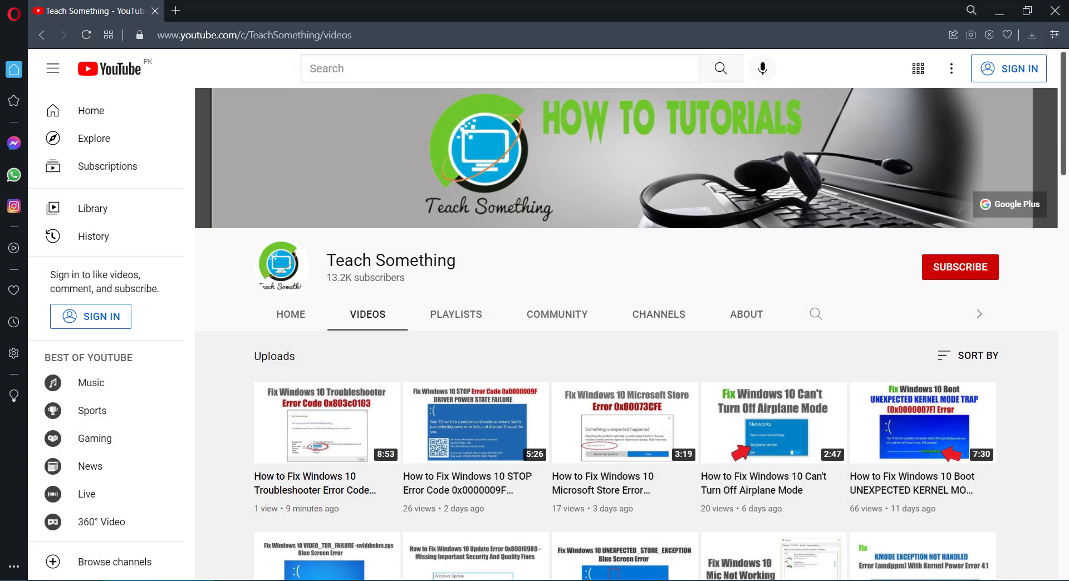
Search for cmd and launch Command Prompt as administrator.
key("super+s")
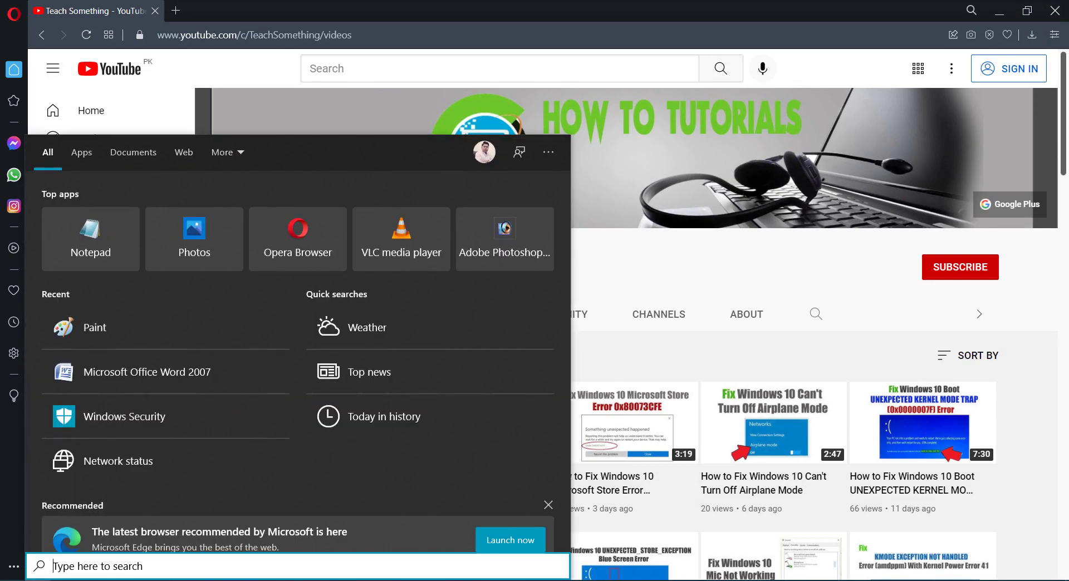
type("cmd")
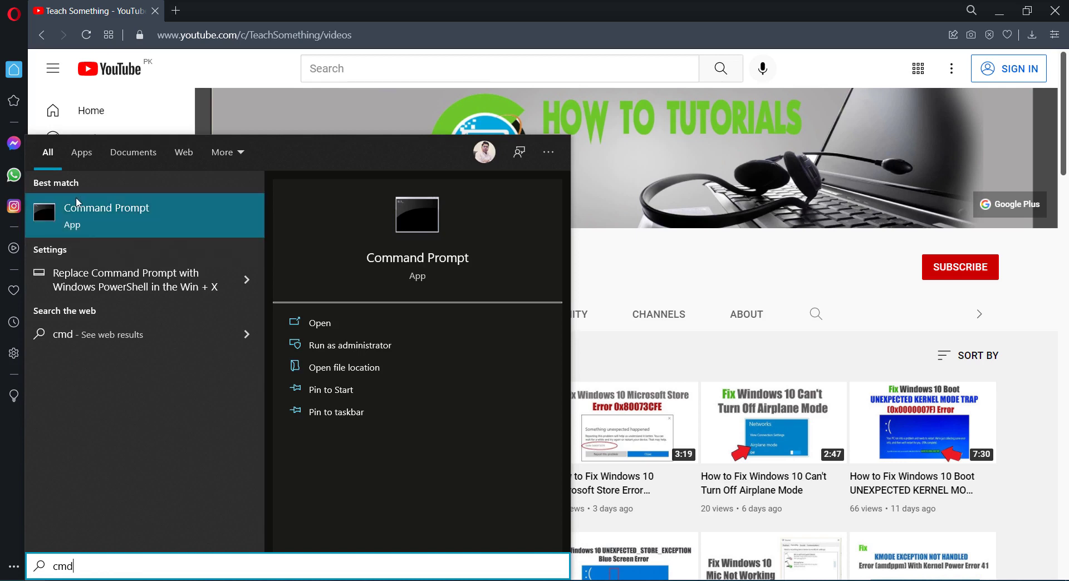
right_click(126, 214)
left_click(183, 233)
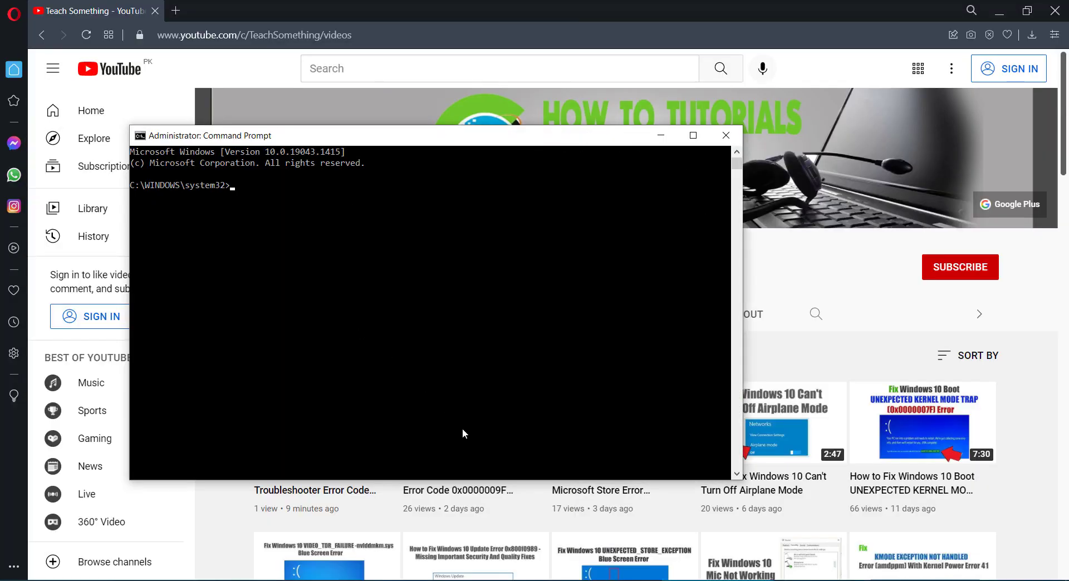
Run sfc /scannow and let verification reach 100% with no integrity violations.
type("sfc /scannow")
key("Return")
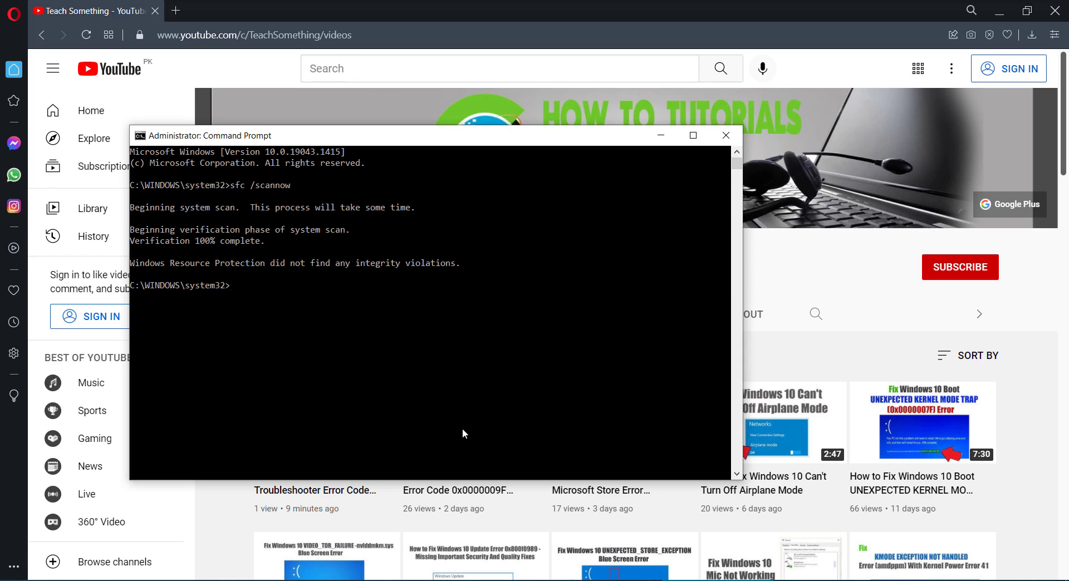
Run dism /online /cleanup-image /checkhealth to confirm no component store corruption.
type("dism /online /cleanu")
type("p-image /check")
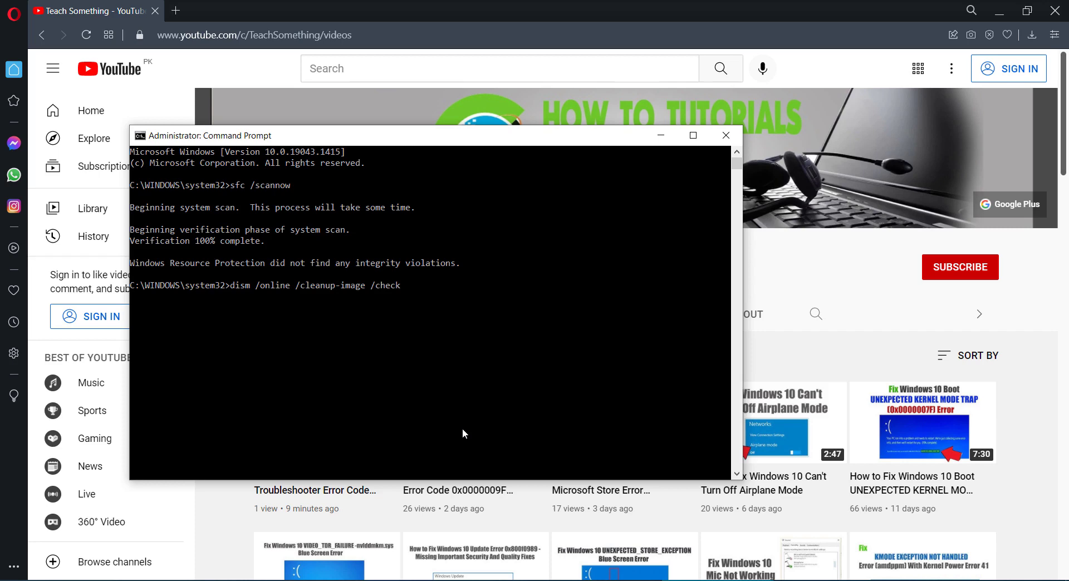
type("health")
key("Return")
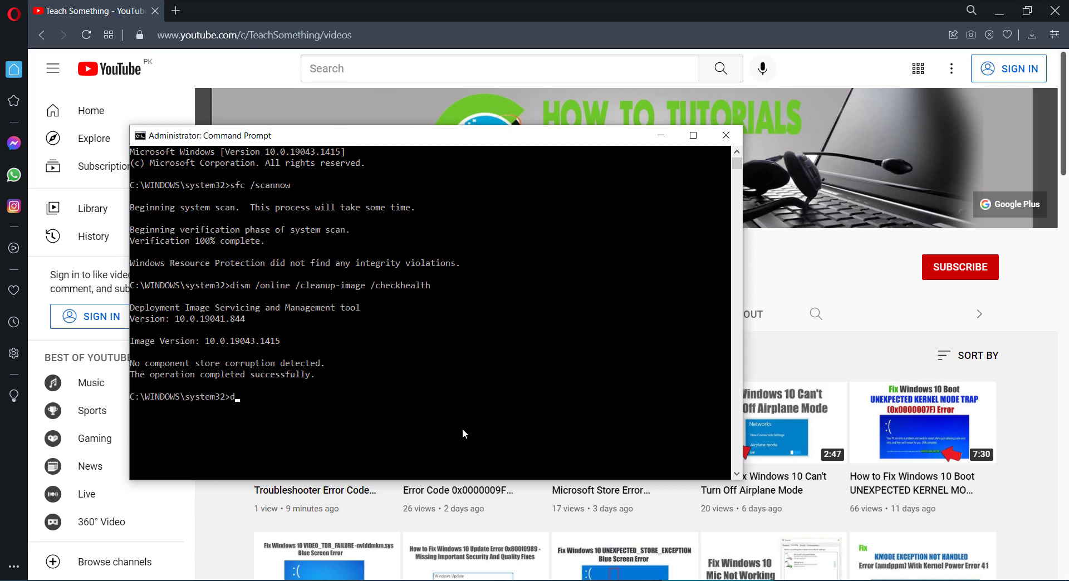
Run dism /online /cleanup-image /restorehealth, then exit Command Prompt once it succeeds.
type("ism /online /cleanup-image")
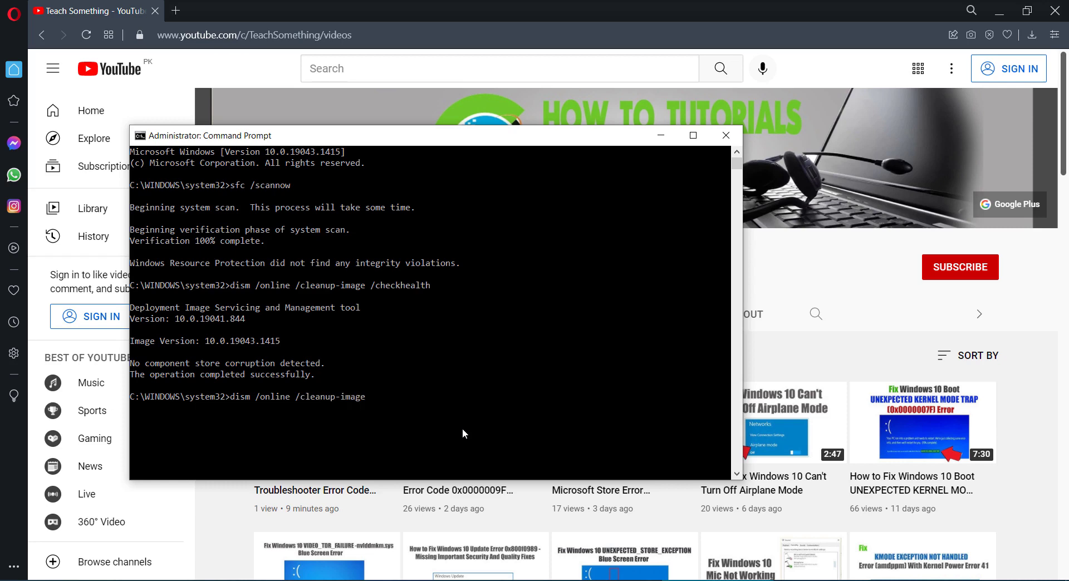
type(" /restorehealth")
key("Return")
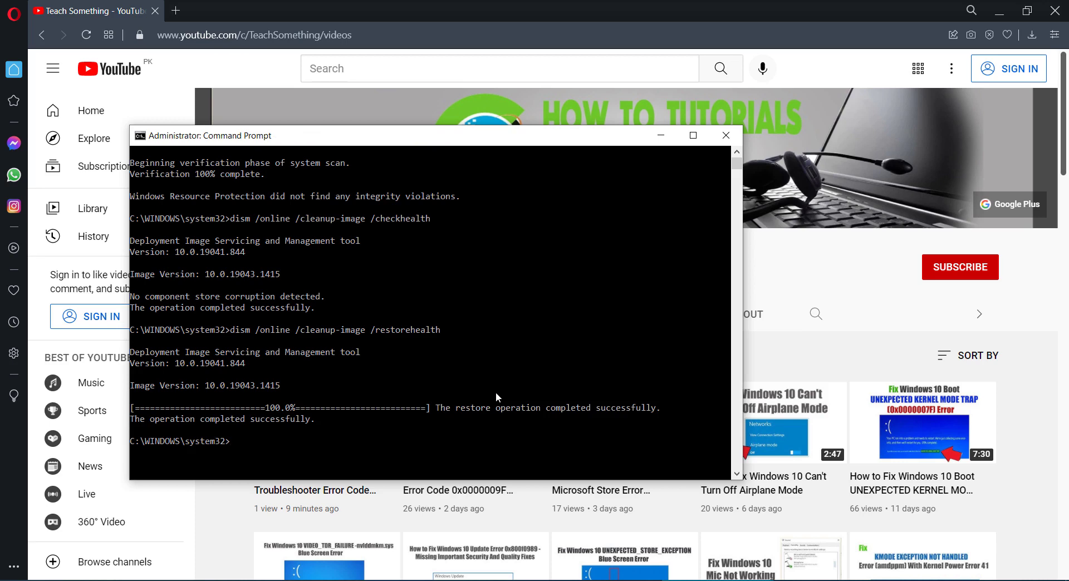
type("exit")
key("Return")
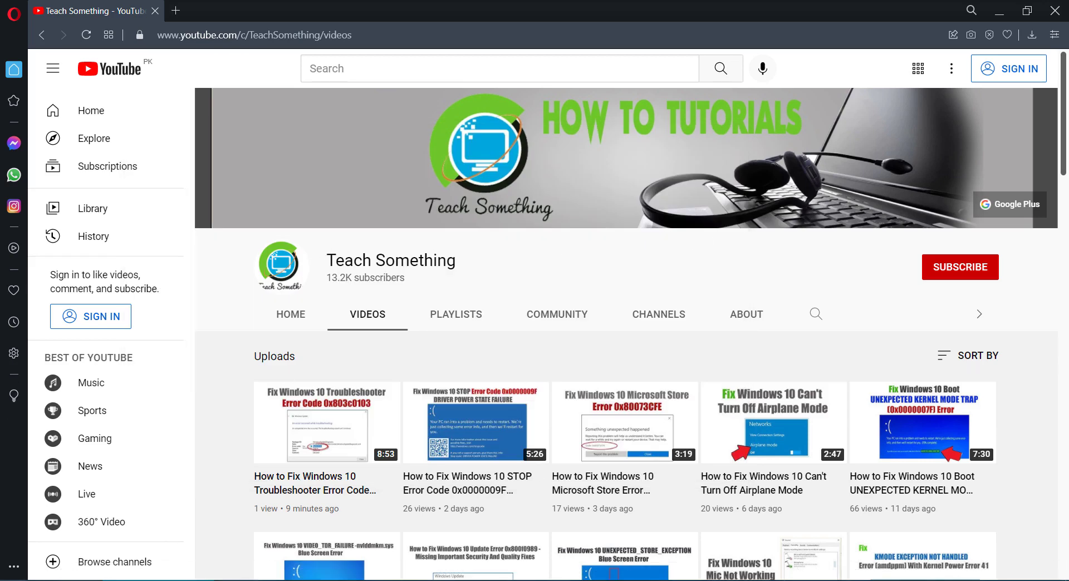
left_click(11, 579)
left_click(17, 563)
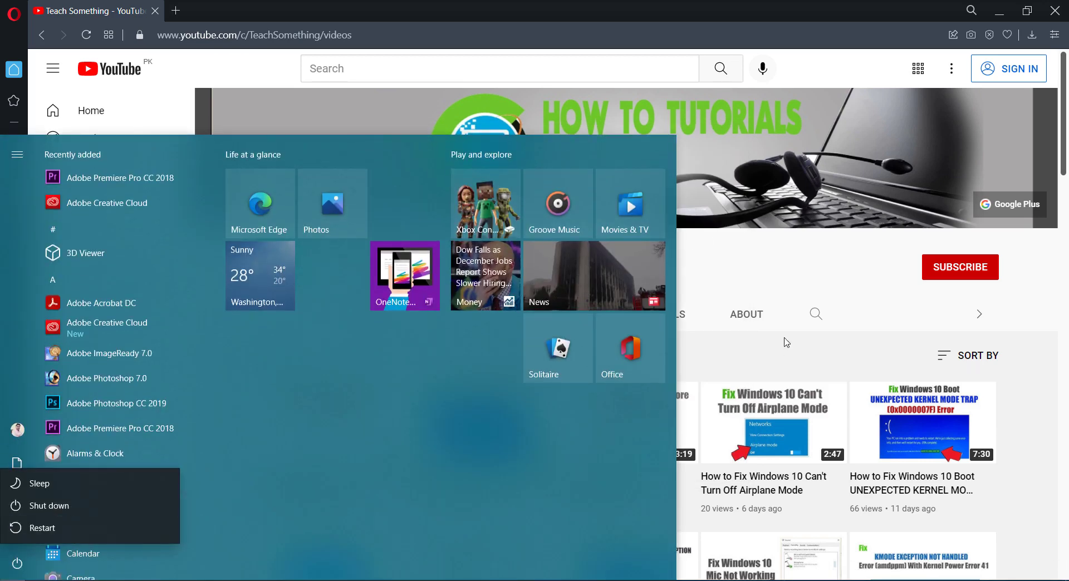
key("Escape")
key("Escape")
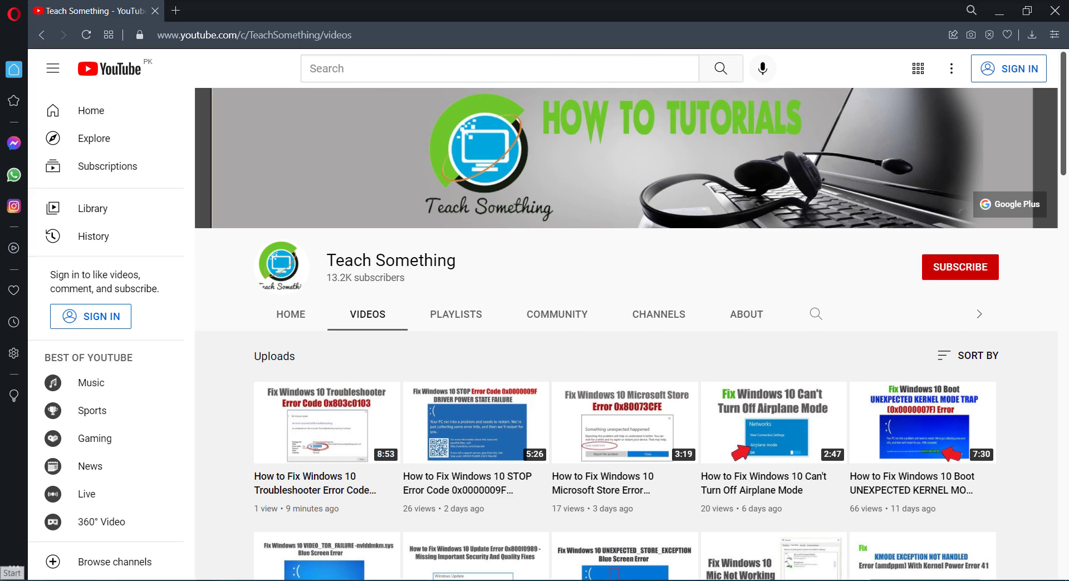
Go to Settings > Update & Security > Recovery to reach Reset this PC.
left_click(12, 576)
left_click(19, 533)
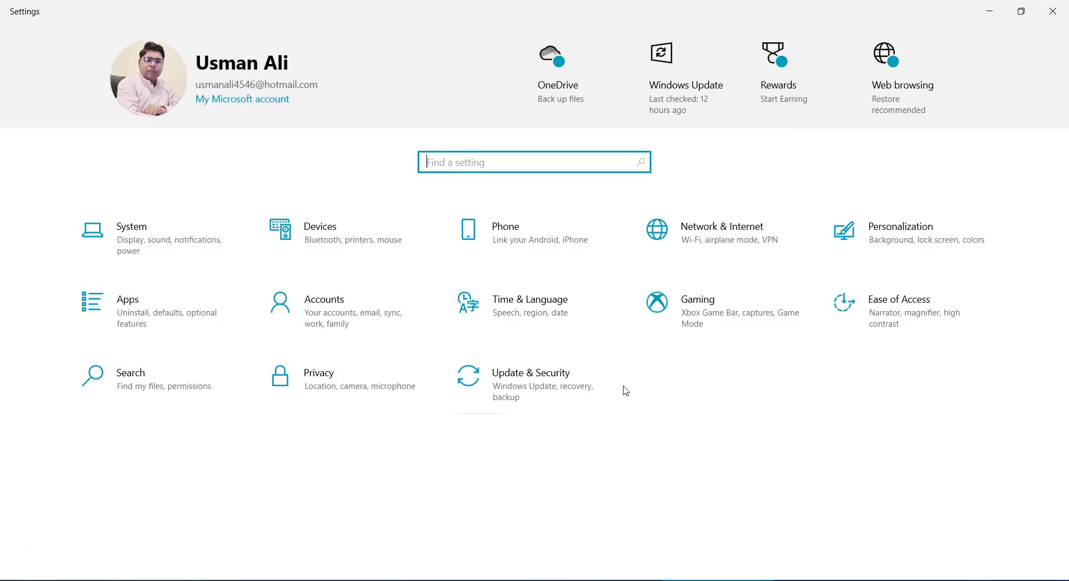
left_click(515, 388)
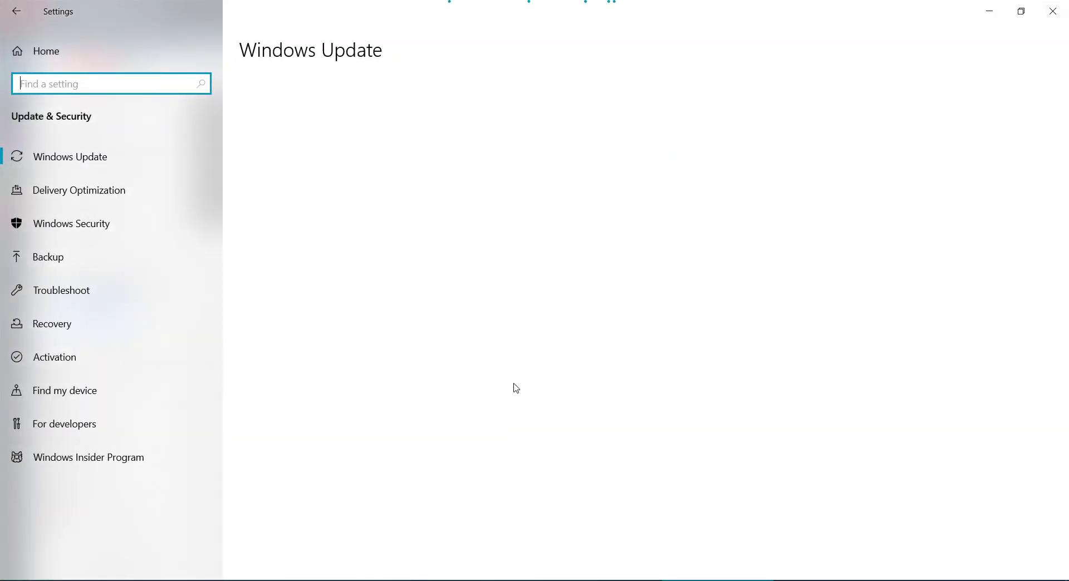
left_click(80, 332)
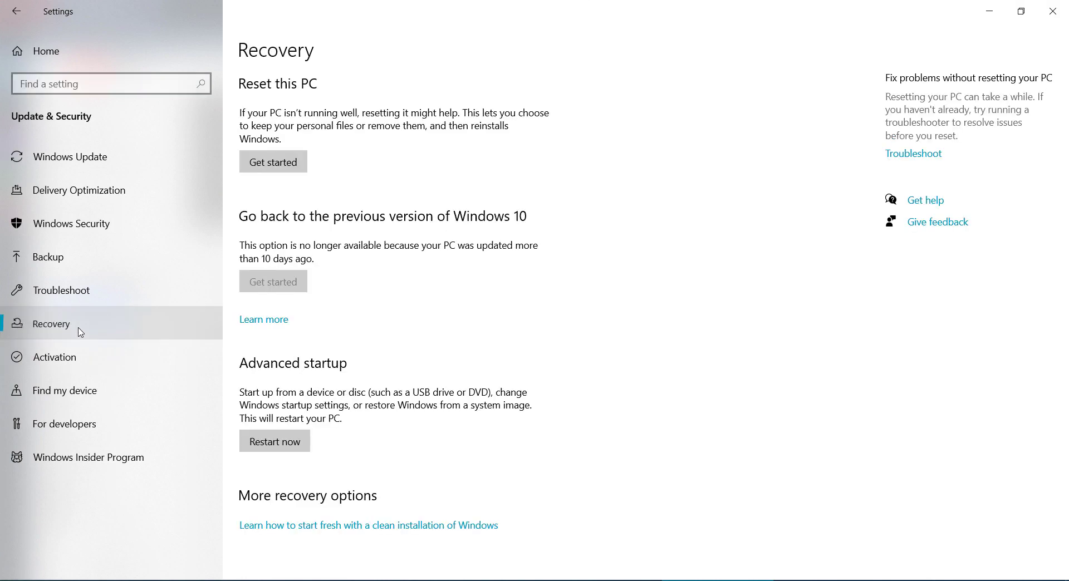
Start Reset this PC with Keep my files and Cloud download, then continue.
left_click(273, 163)
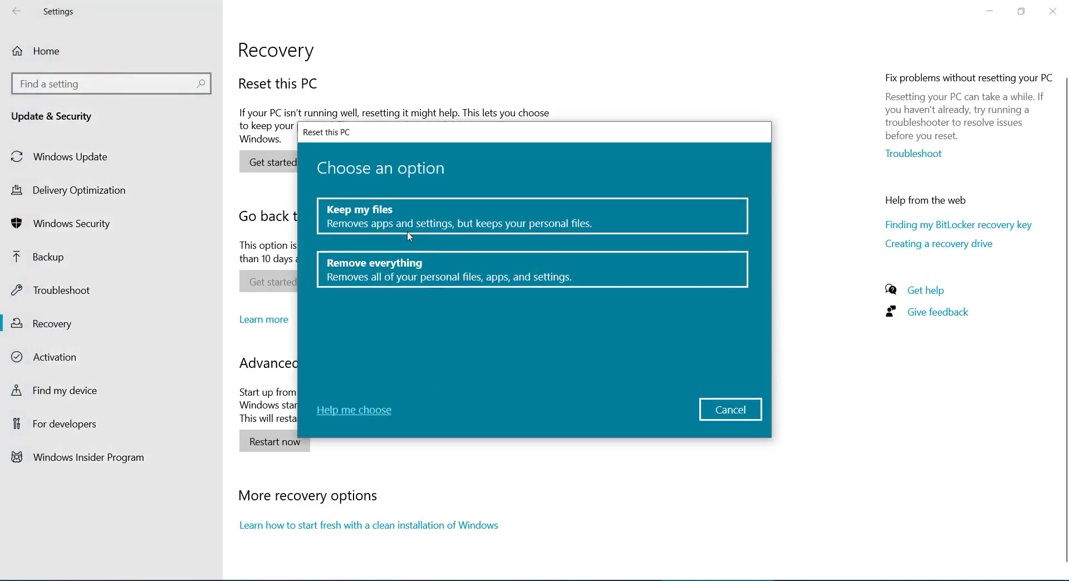
left_click(389, 215)
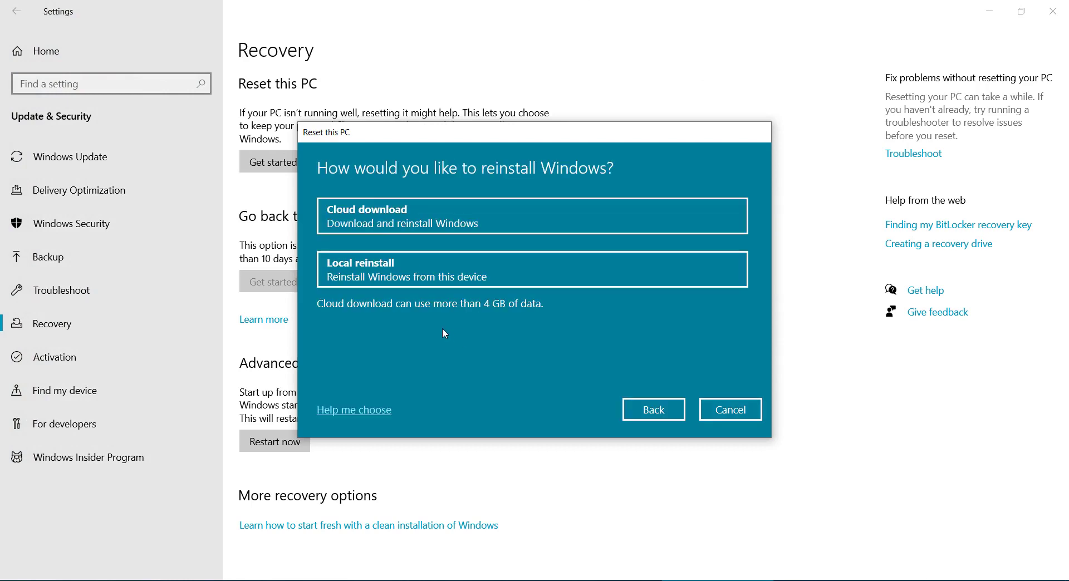
left_click(403, 222)
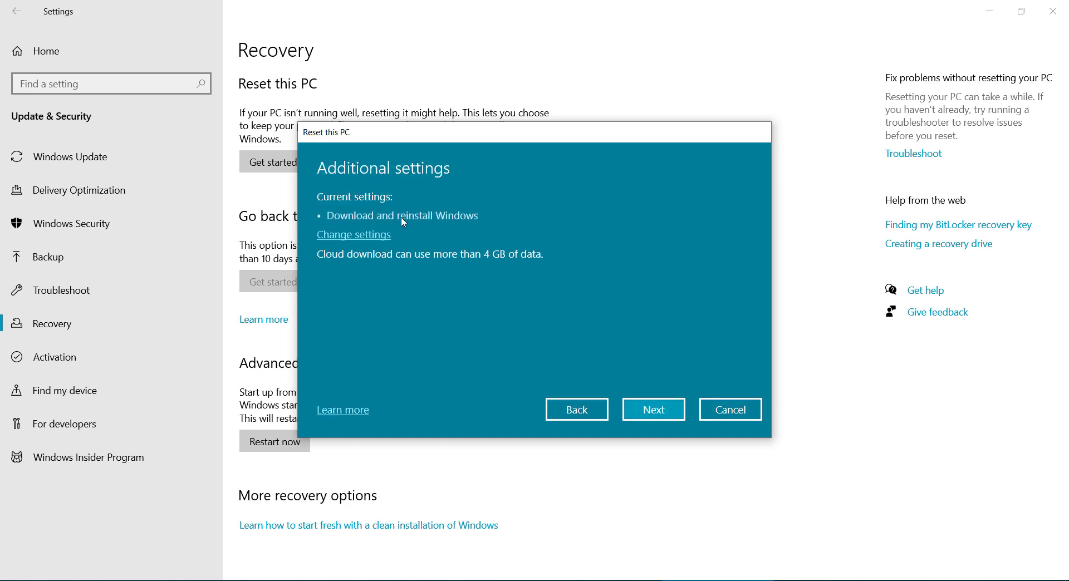
left_click(665, 407)
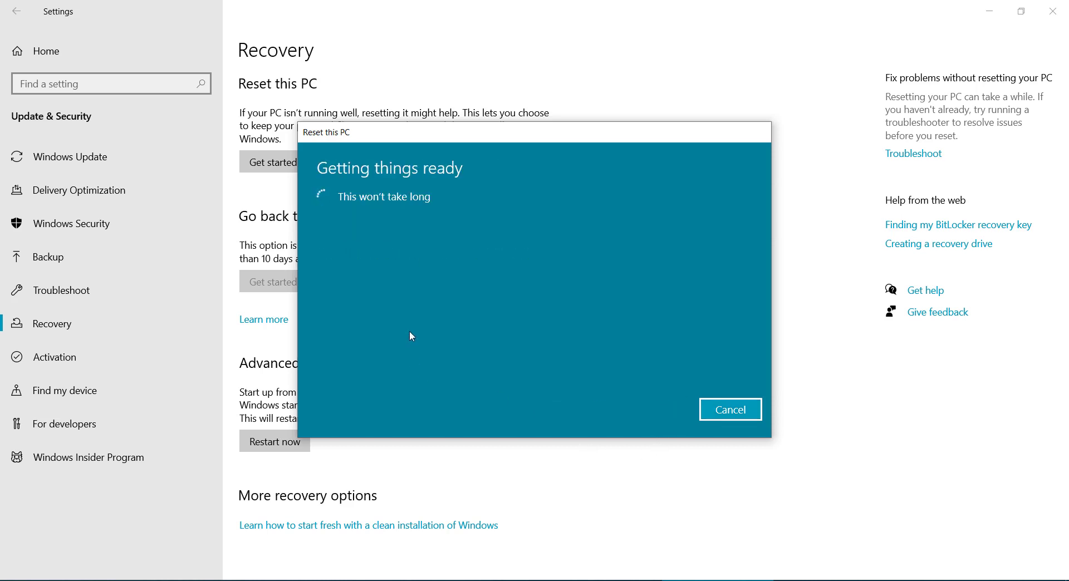